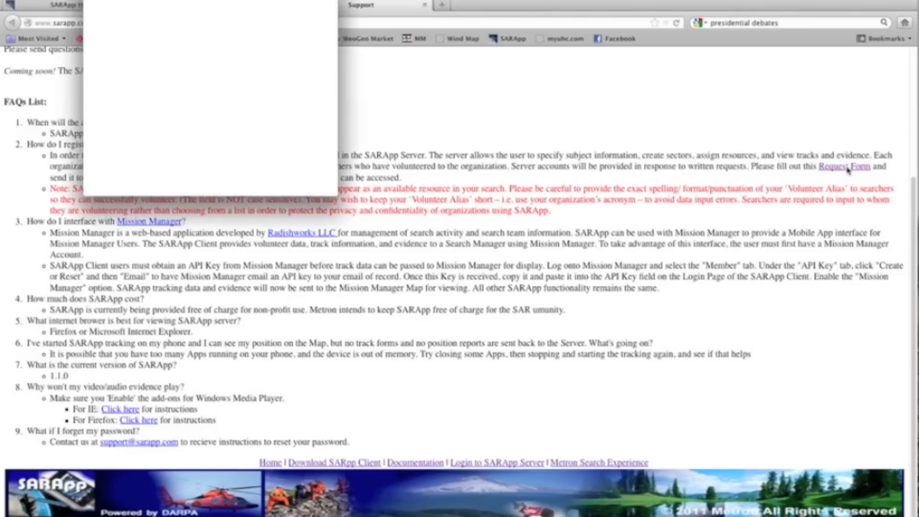
# View the downloaded Server Account Registration form in Preview, then close it and the Downloads list
pyautogui.click(303, 163)
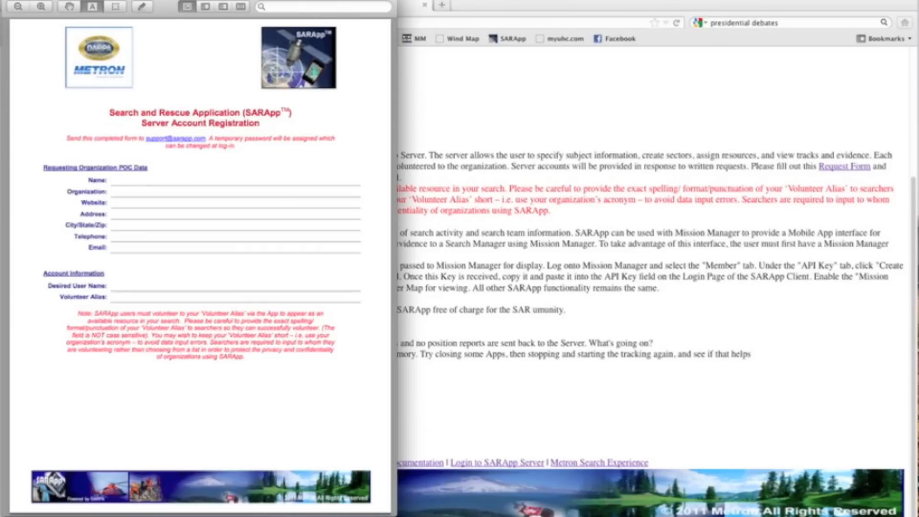
pyautogui.click(8, 1)
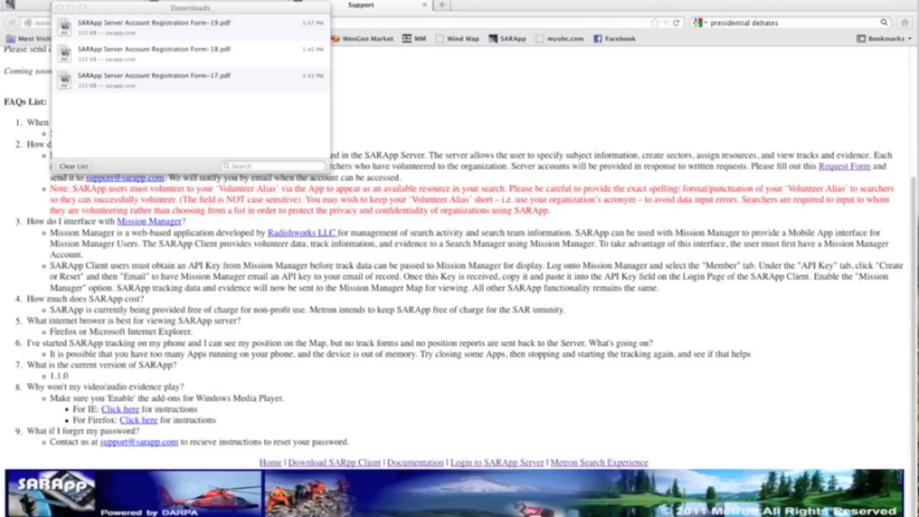
pyautogui.click(60, 8)
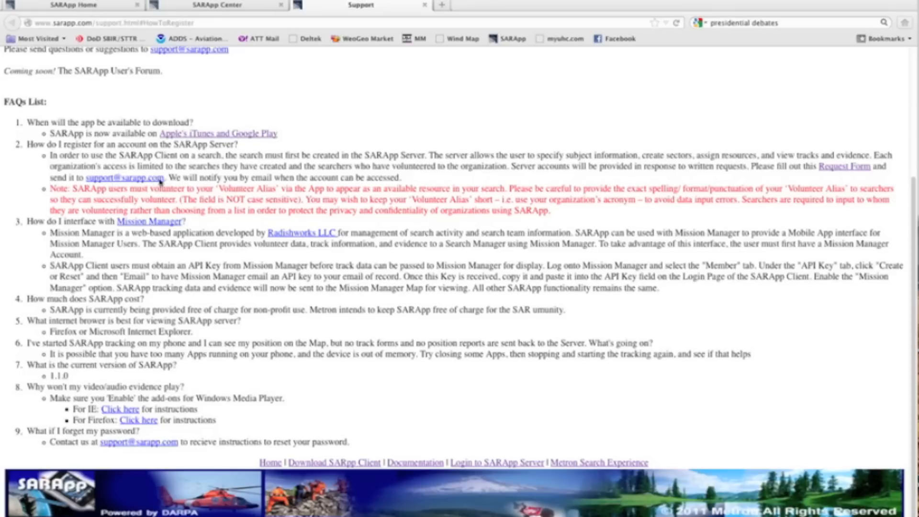
# Close the Support page, sign in with the member username and password, and view the searches list
pyautogui.click(424, 7)
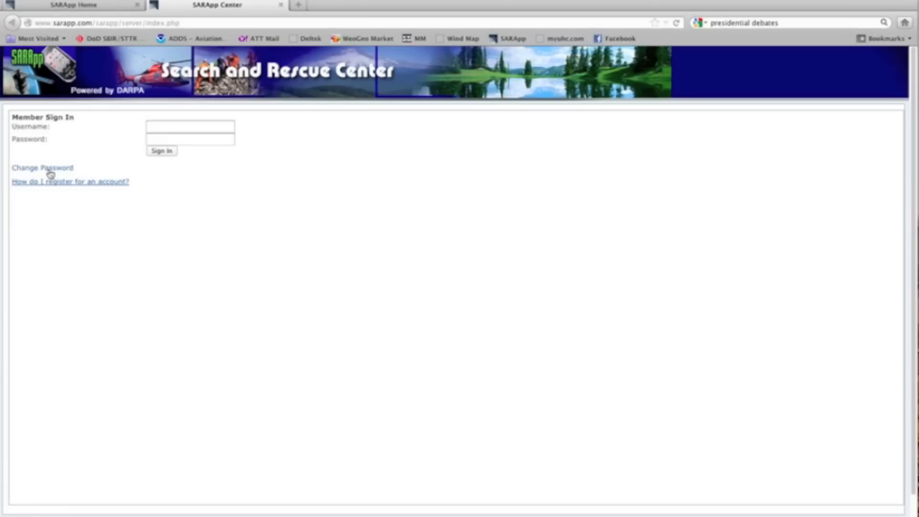
pyautogui.click(177, 127)
pyautogui.press('Tab')
pyautogui.write('******')
pyautogui.press('Return')
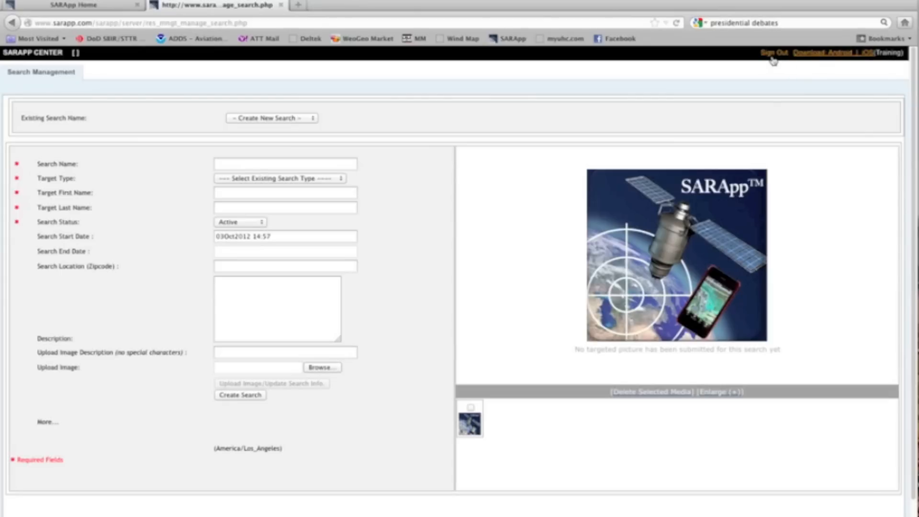
pyautogui.click(311, 118)
# Create a new search named 'North Pole' with target type Person
pyautogui.click(311, 120)
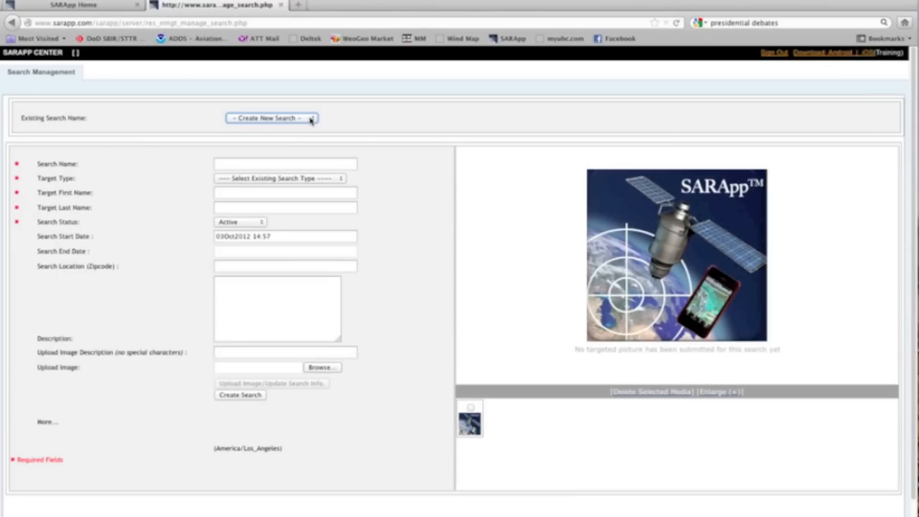
pyautogui.click(306, 164)
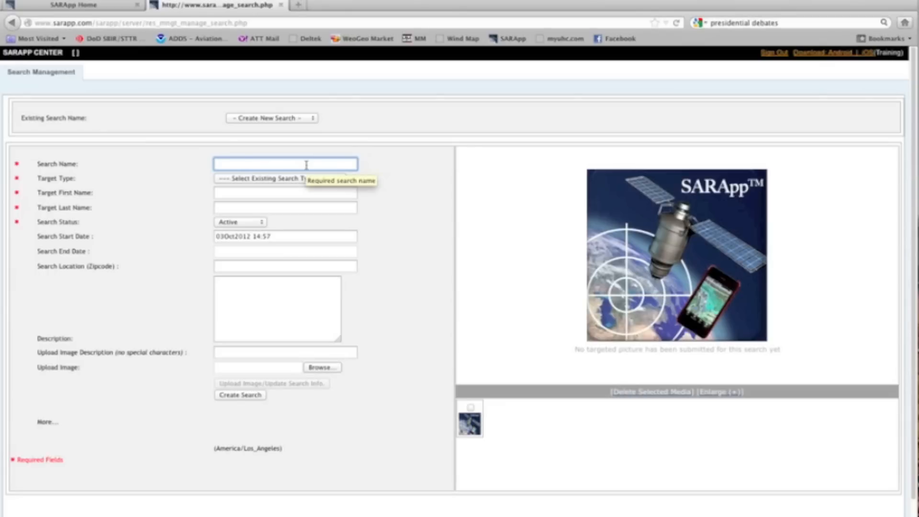
pyautogui.write('North Pole')
pyautogui.press('Tab')
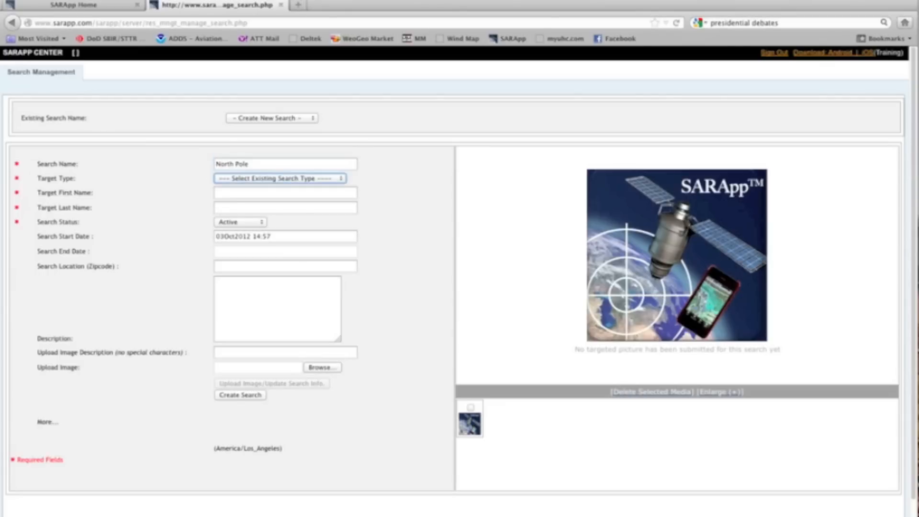
pyautogui.click(323, 183)
pyautogui.click(304, 206)
# Enter the target's first name 'Heat' and last name 'Miser', then focus the search status
pyautogui.click(302, 191)
pyautogui.write('Heat')
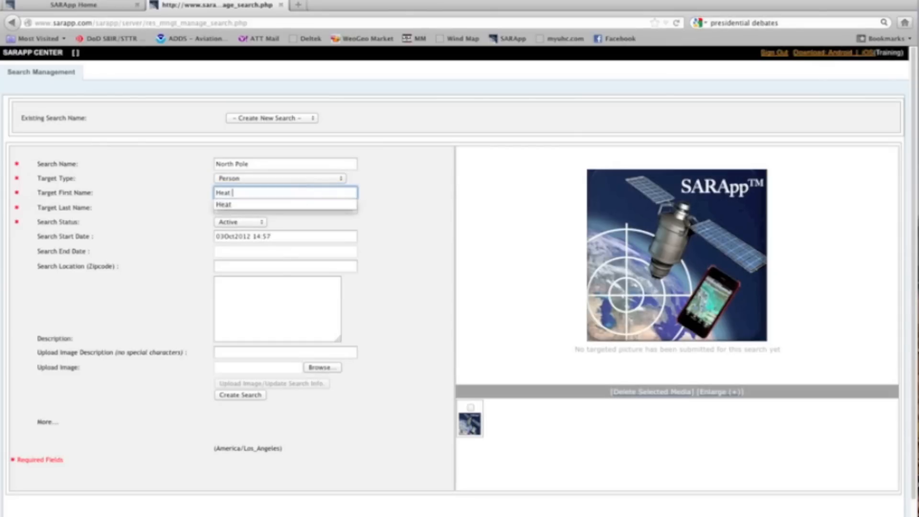
pyautogui.press('Tab')
pyautogui.write('Miser')
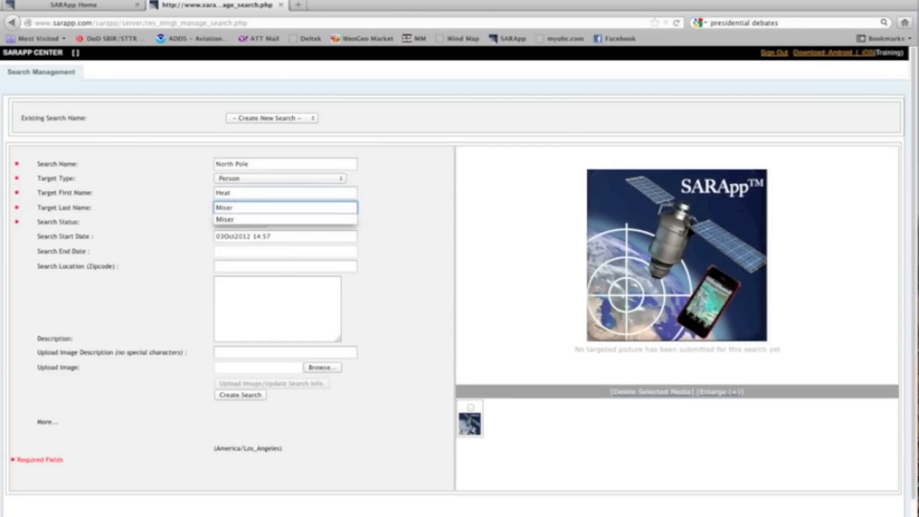
pyautogui.press('Tab')
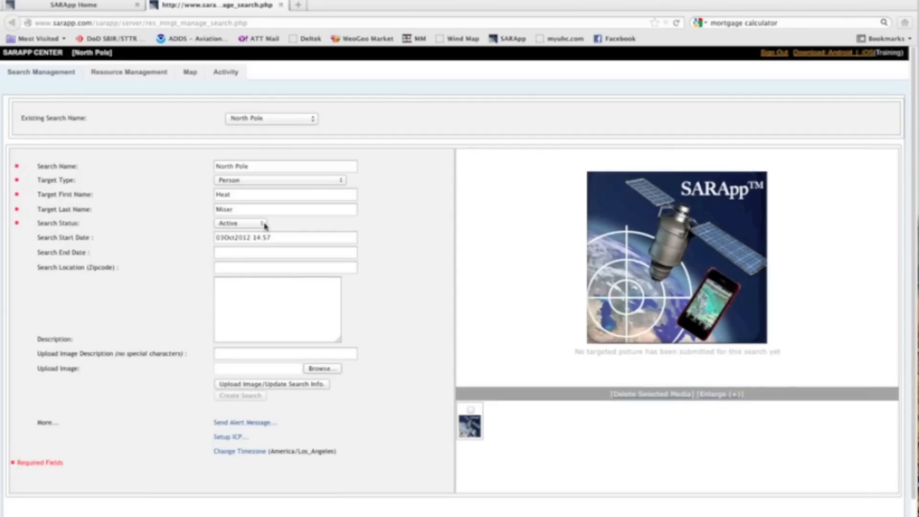
pyautogui.click(264, 224)
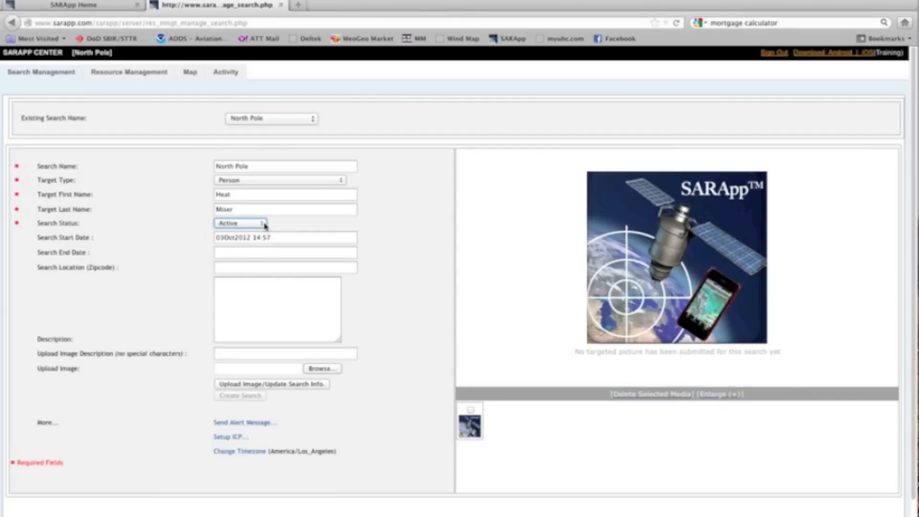
pyautogui.click(264, 224)
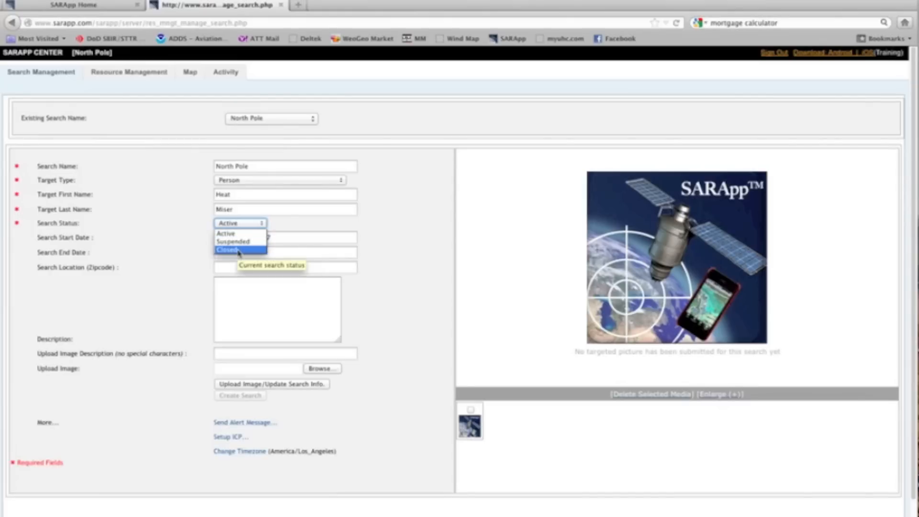
pyautogui.click(329, 254)
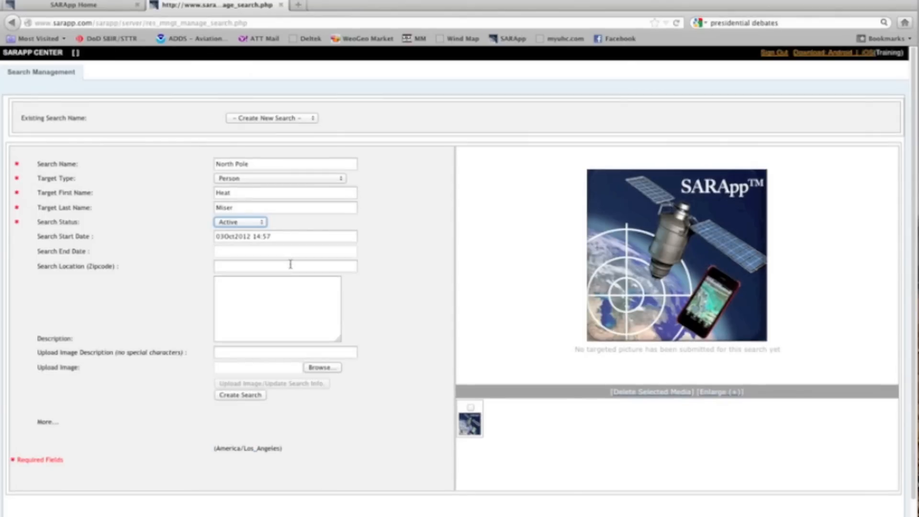
pyautogui.click(289, 265)
# Enter zipcode 92130 and description 'Fidgety old guy with crazy hair. Bad teeth.'
pyautogui.write('92130')
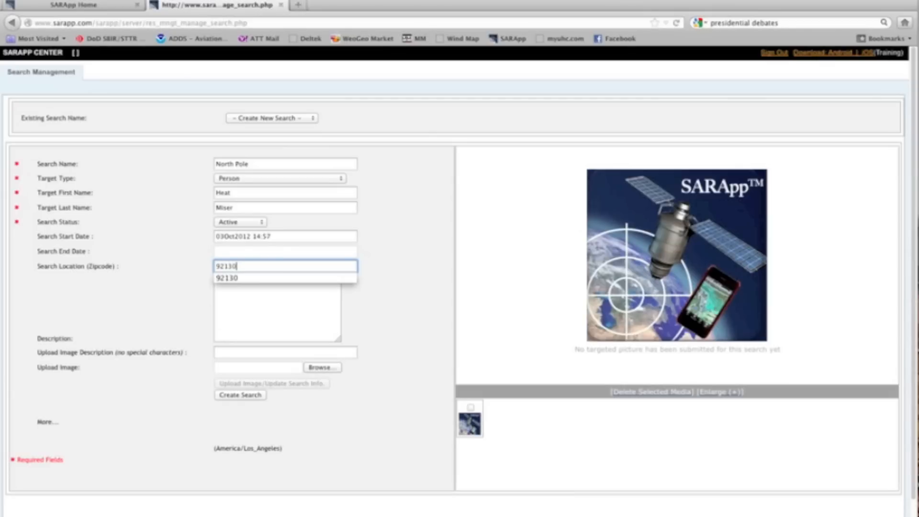
pyautogui.click(297, 307)
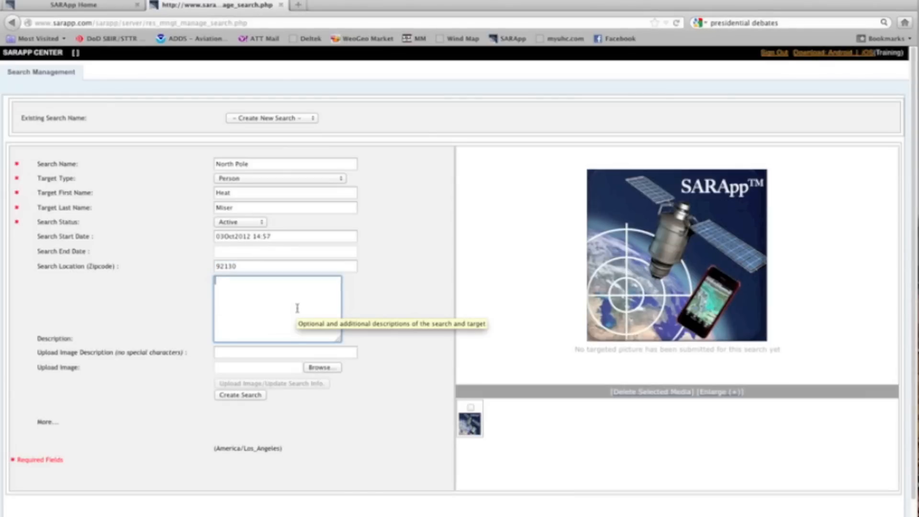
pyautogui.write('Fidgety old guy with crazy hair.  Bad teeth.')
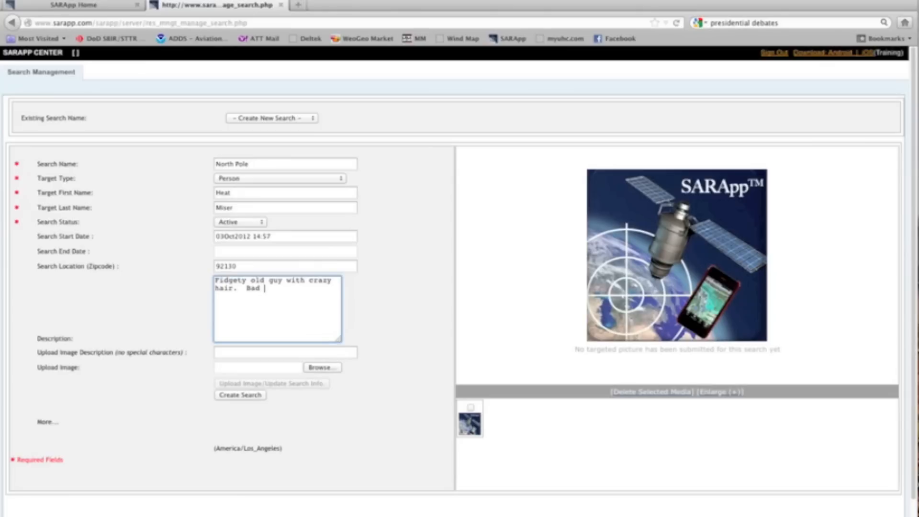
# Enter 'heat miser' as the upload image description and start choosing the photo file
pyautogui.click(294, 353)
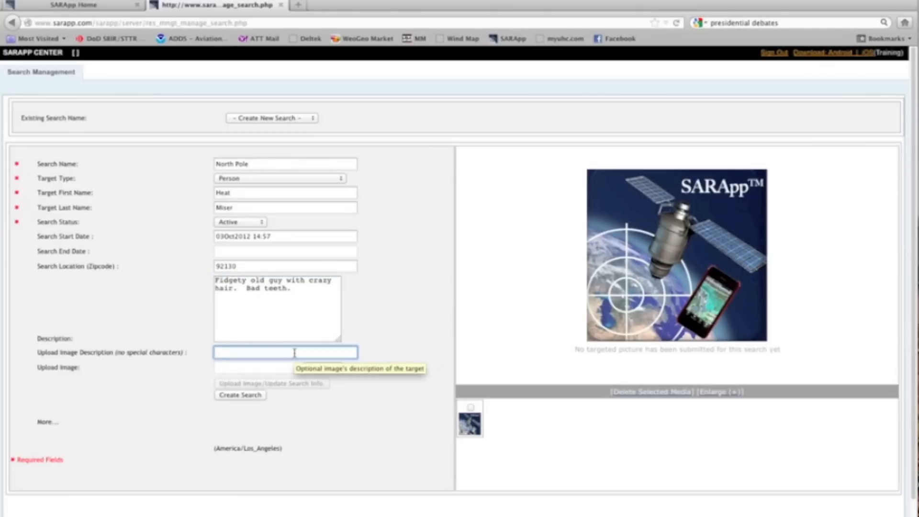
pyautogui.write('heat miser')
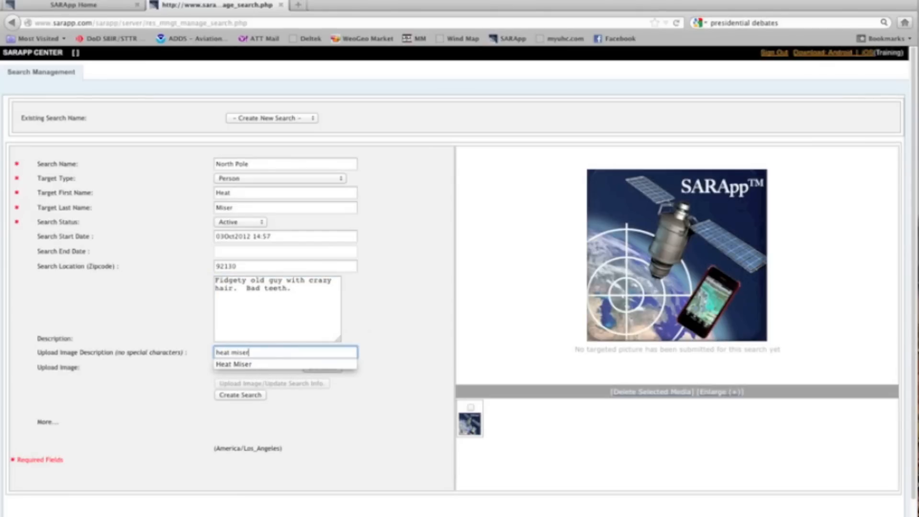
pyautogui.click(322, 373)
pyautogui.click(322, 369)
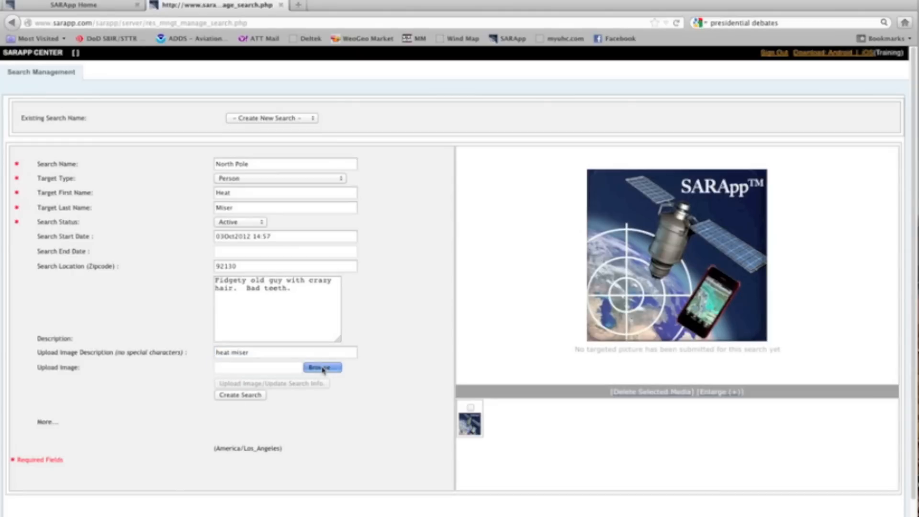
# Attach heat miser.PNG from the Desktop, create the North Pole search, and return to its details
pyautogui.click(266, 118)
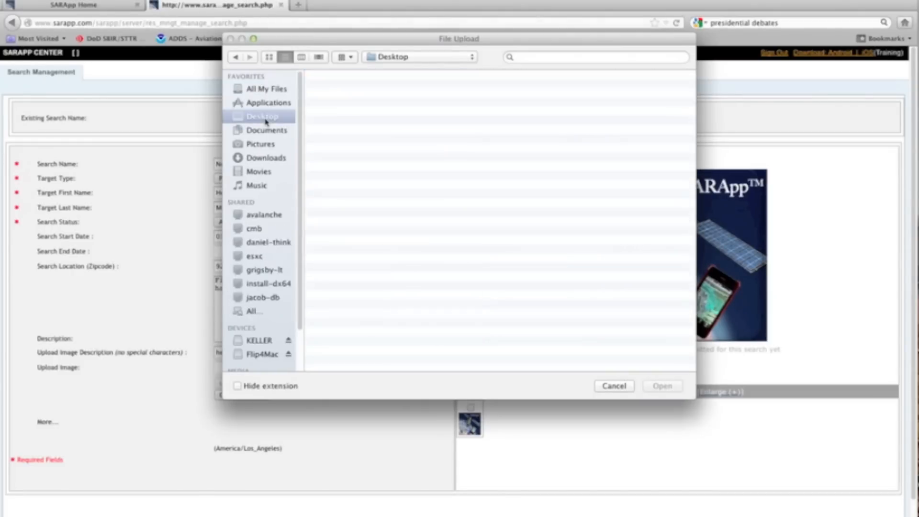
pyautogui.click(338, 211)
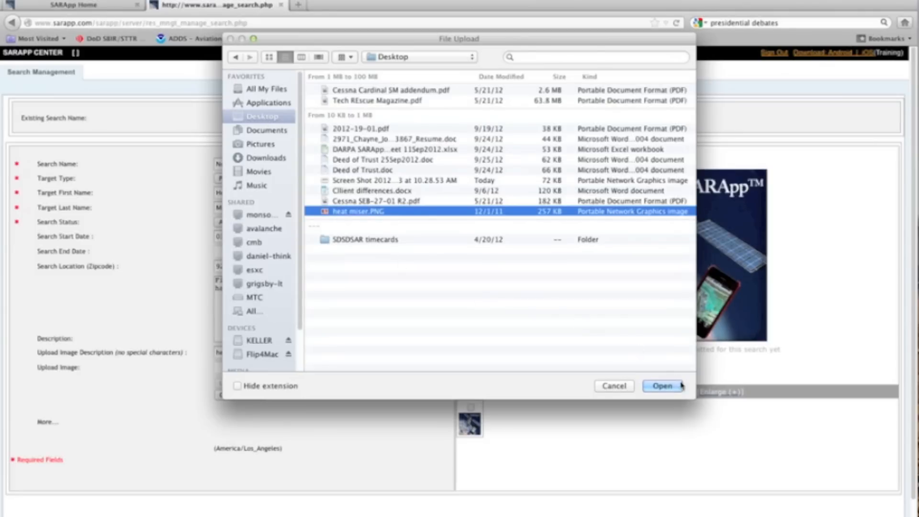
pyautogui.click(662, 385)
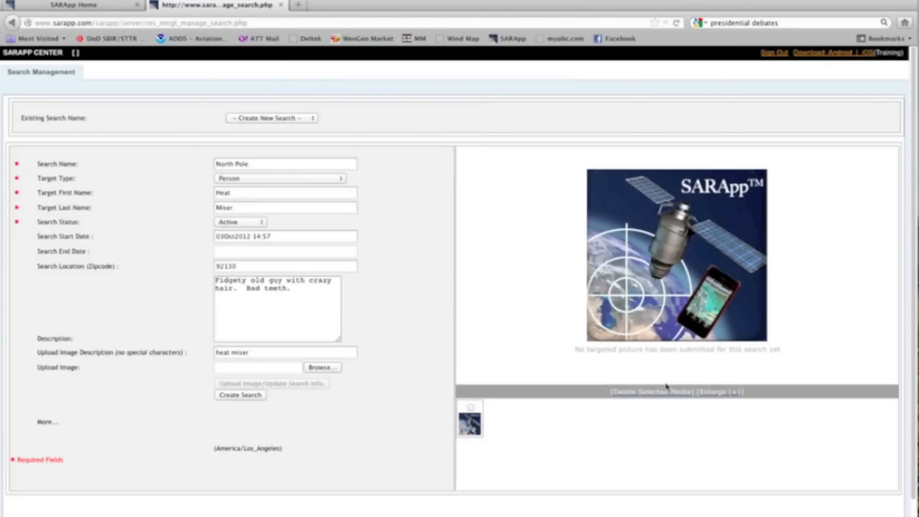
pyautogui.click(241, 396)
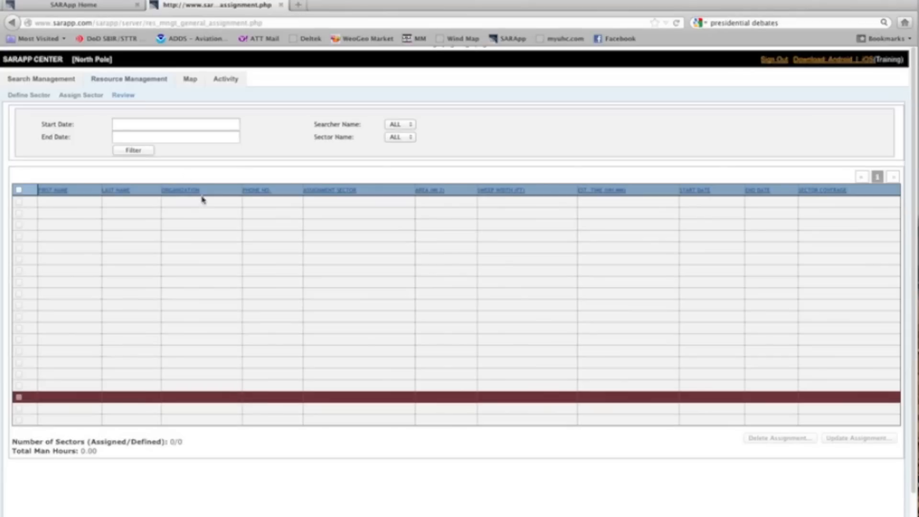
pyautogui.click(46, 82)
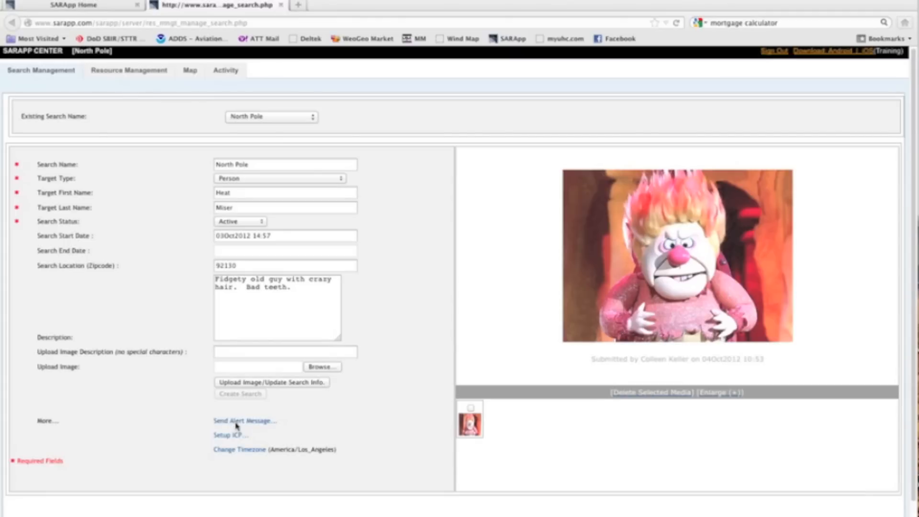
# Review and close the Send Alert Message and Setup ICP dialogs, then open the America/Los_Angeles timezone setting
pyautogui.click(236, 424)
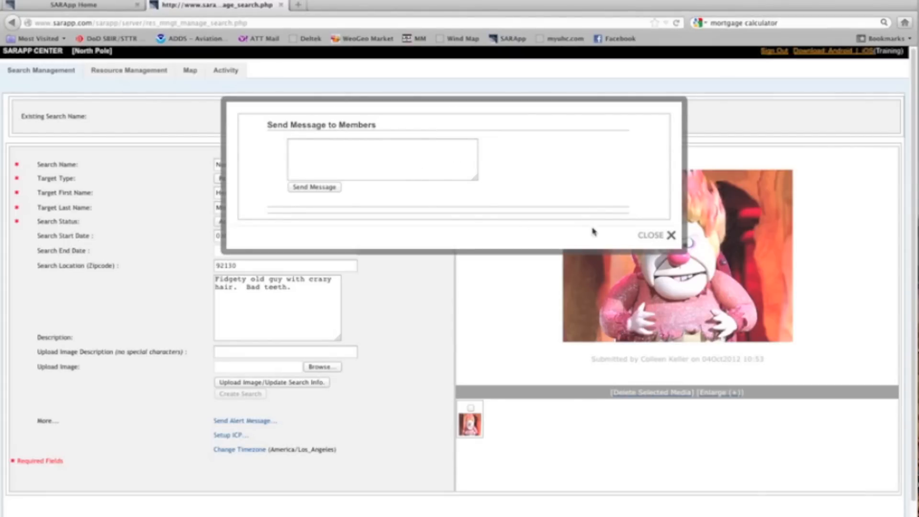
pyautogui.click(670, 235)
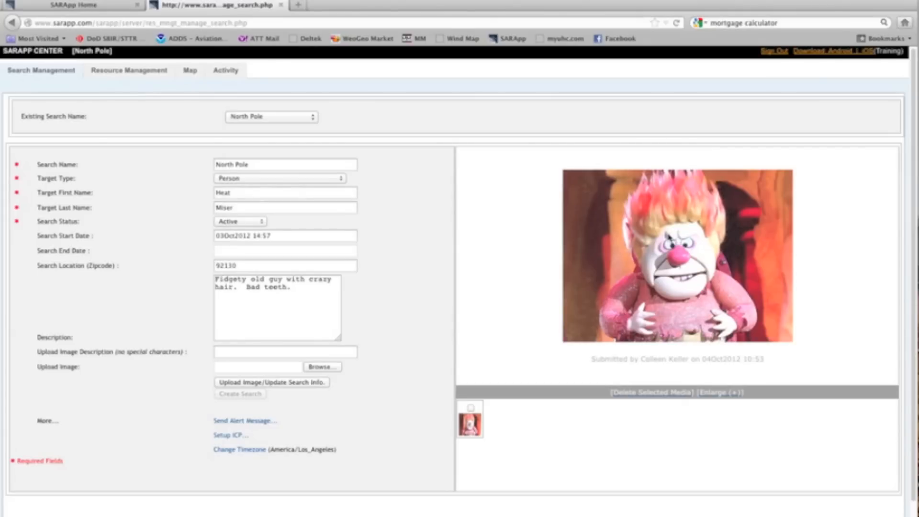
pyautogui.click(241, 437)
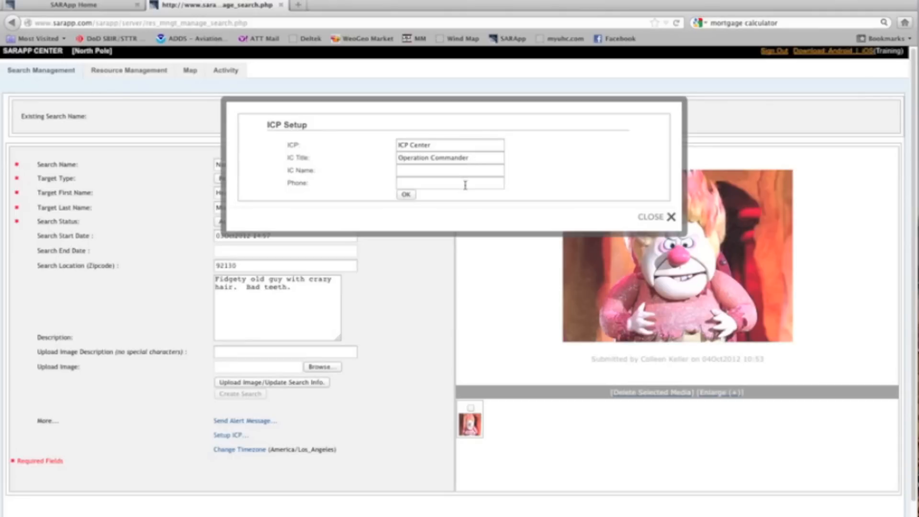
pyautogui.click(655, 219)
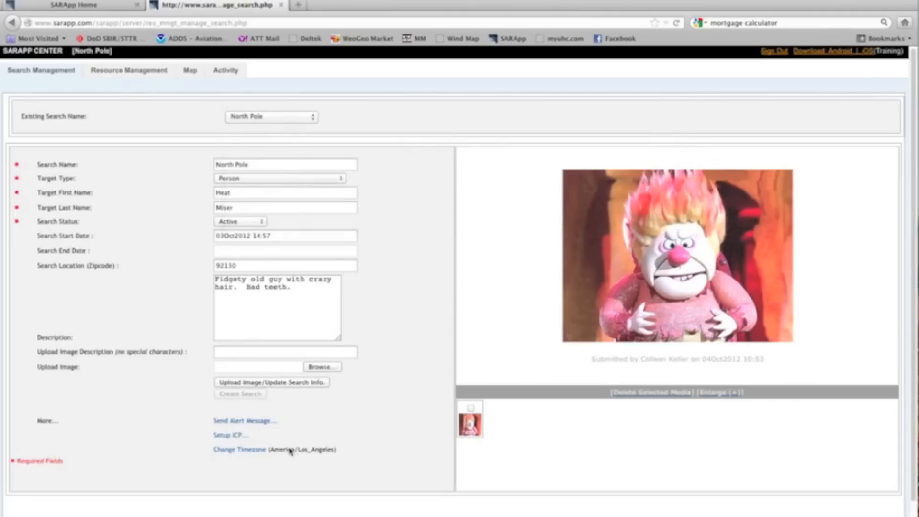
pyautogui.click(231, 450)
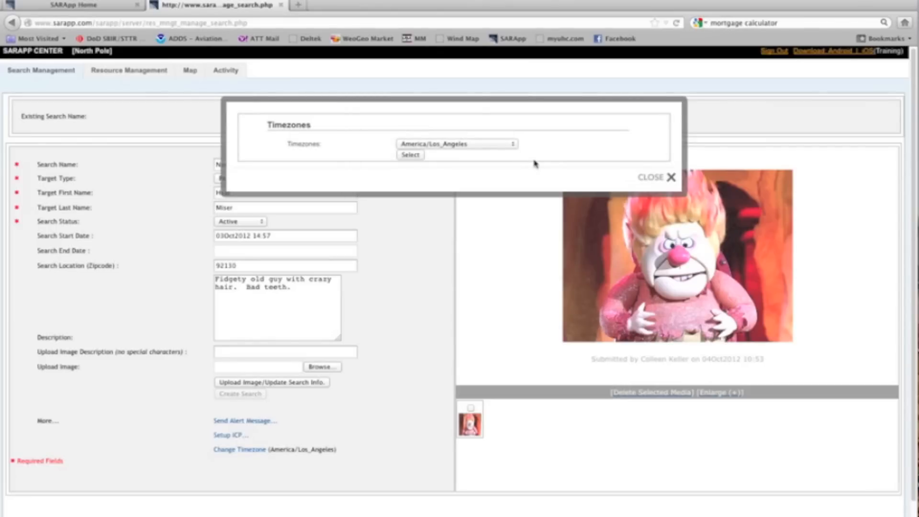